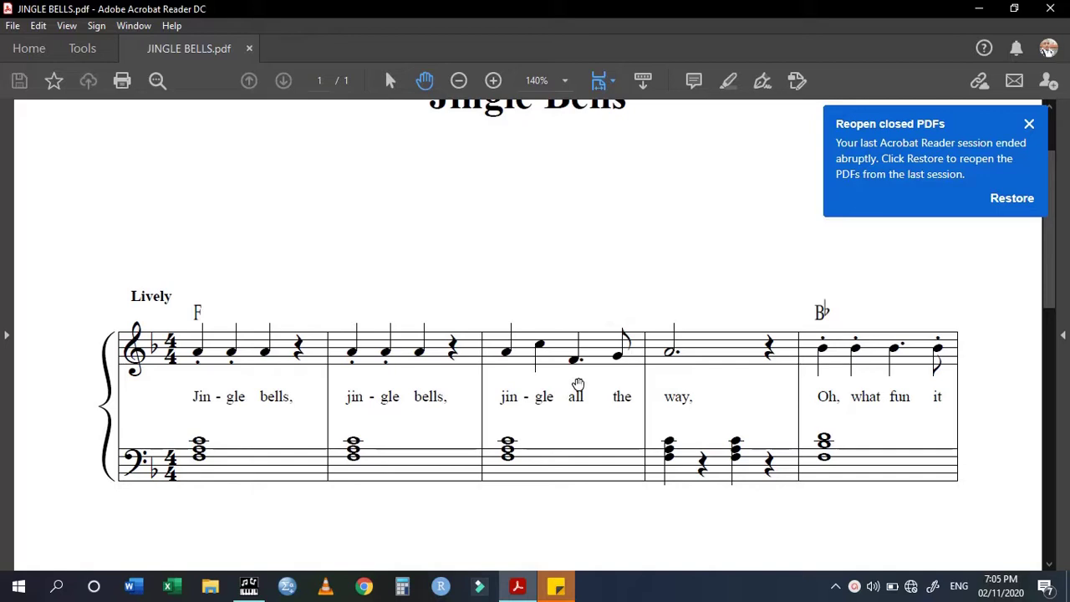
Step: Scroll the Jingle Bells PDF to the system with the 1st and 2nd ending brackets
scroll(576, 384, down, 5)
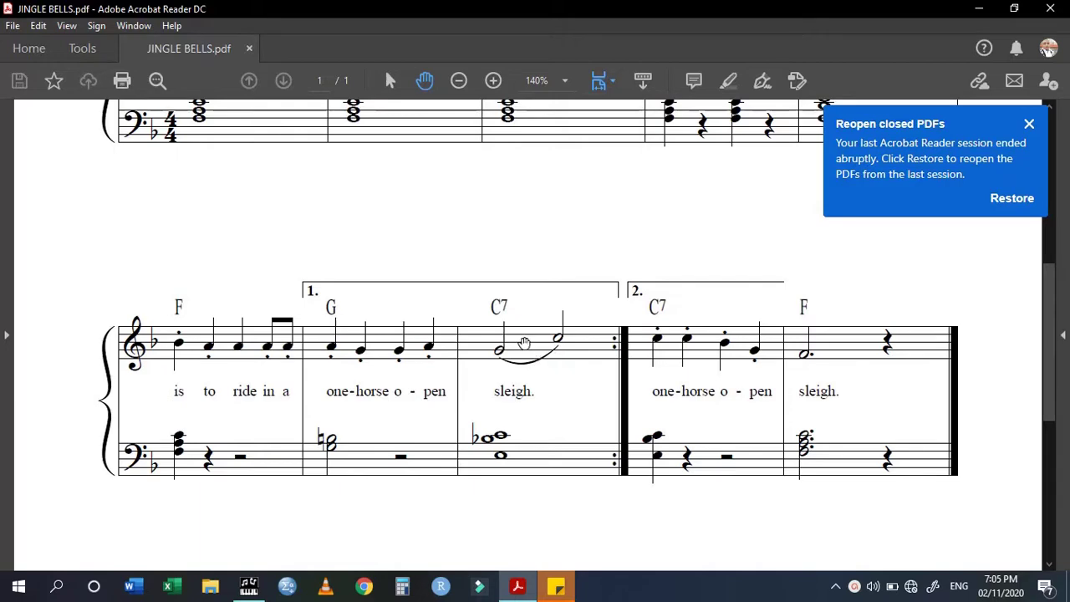
scroll(382, 340, up, 1)
scroll(382, 339, up, 6)
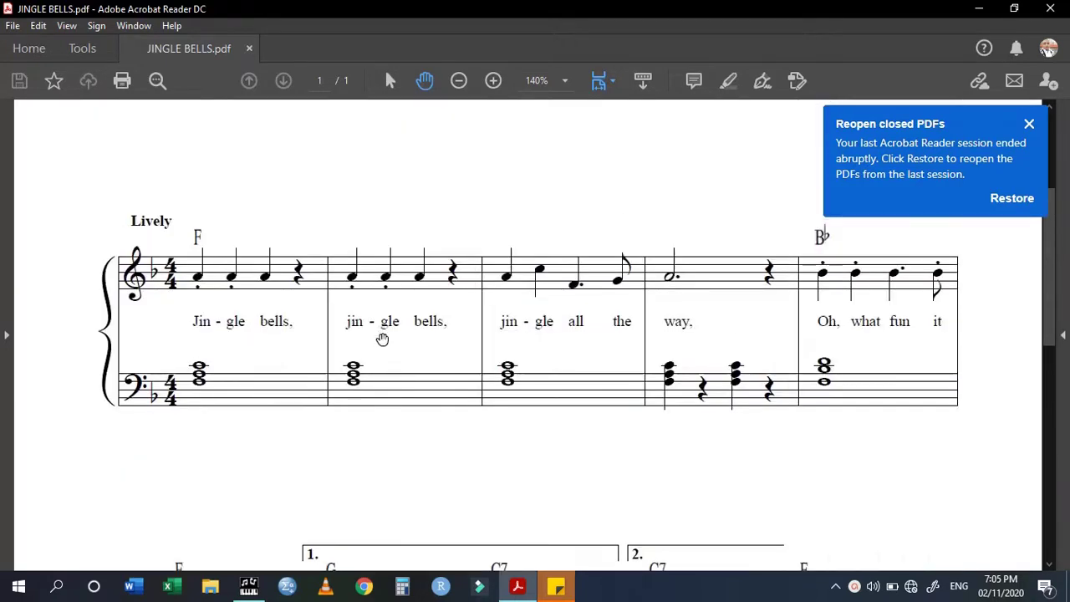
scroll(382, 339, down, 7)
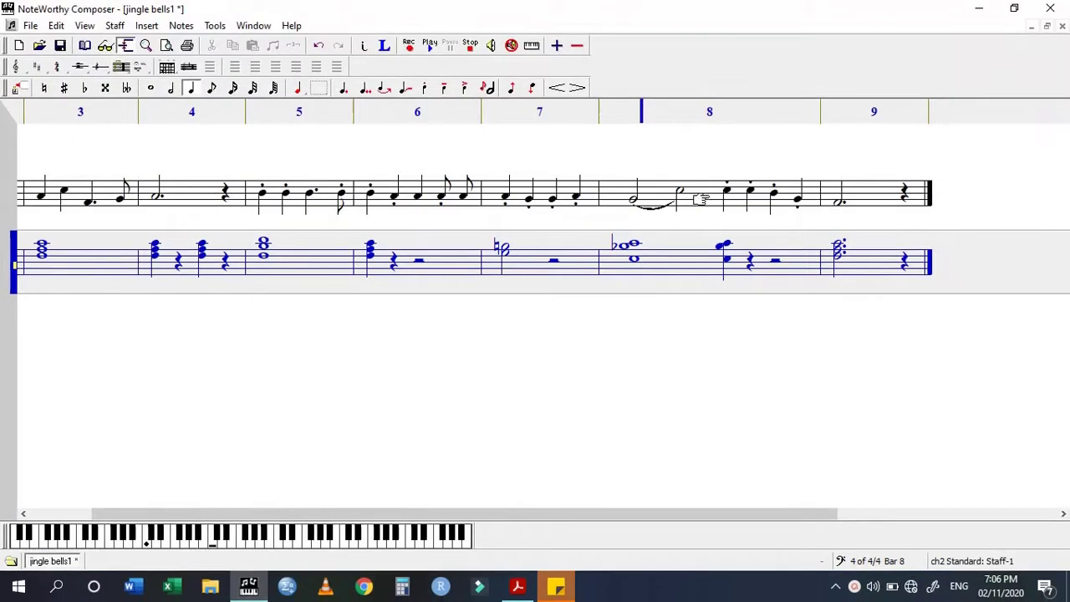
Step: Insert a Master Repeat Close barline in the treble staff before bar 8, then move to the bass staff
click(702, 199)
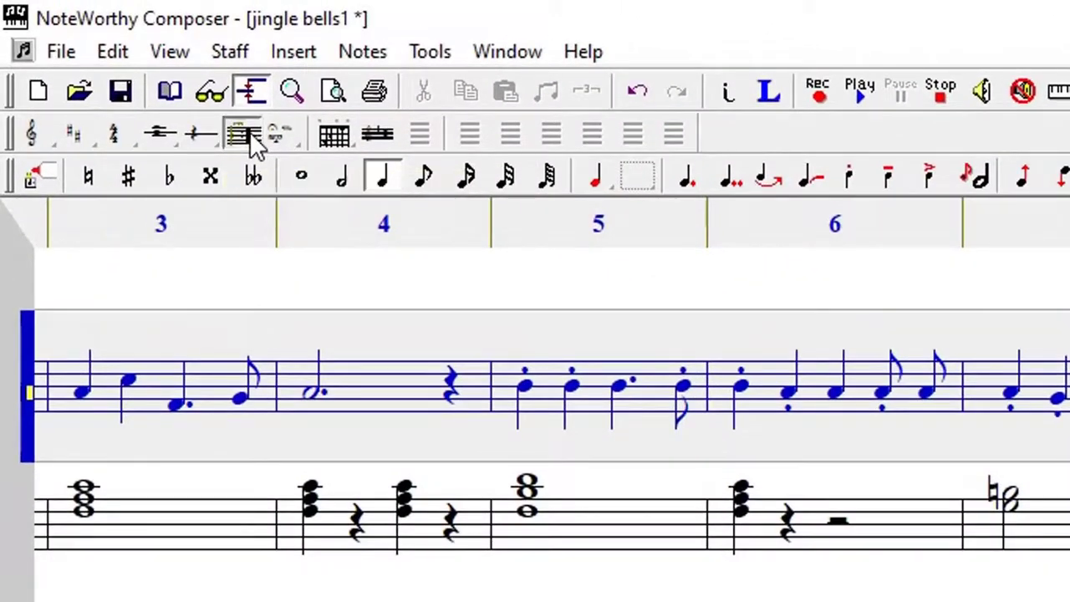
click(249, 133)
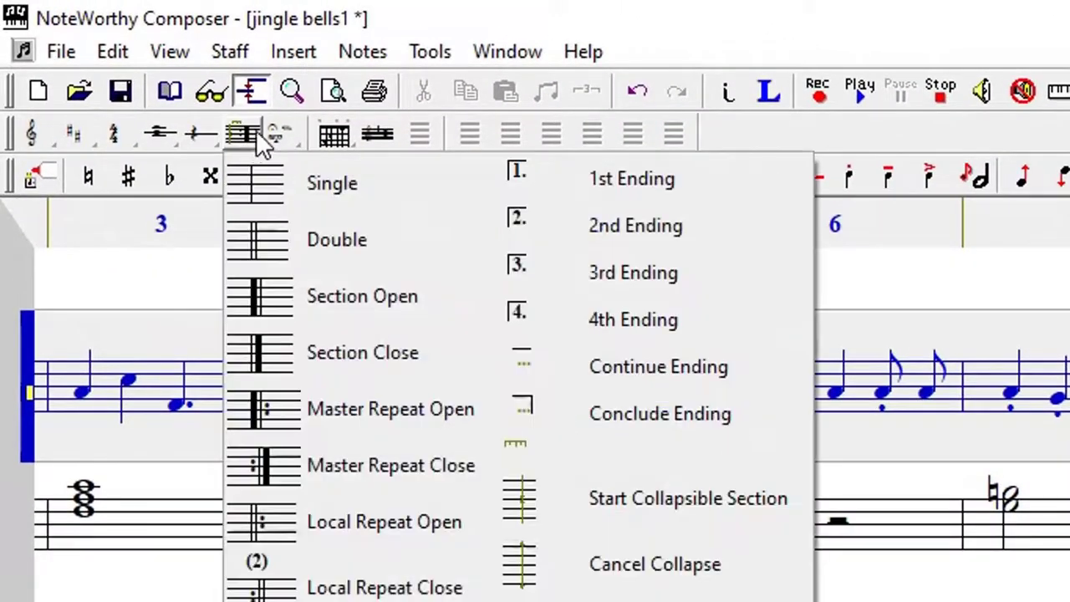
click(341, 465)
click(718, 472)
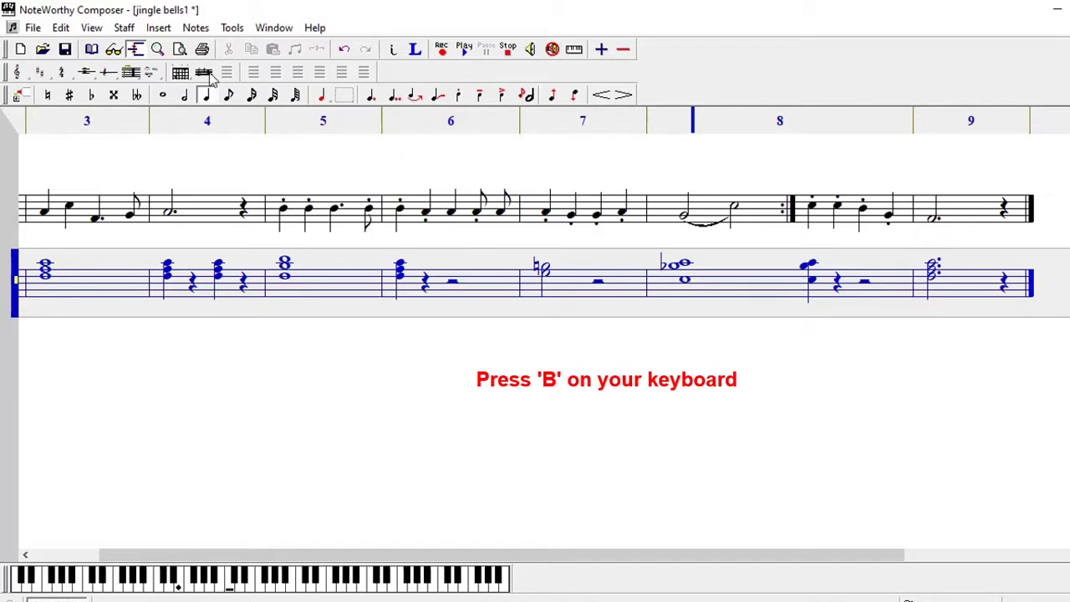
click(182, 74)
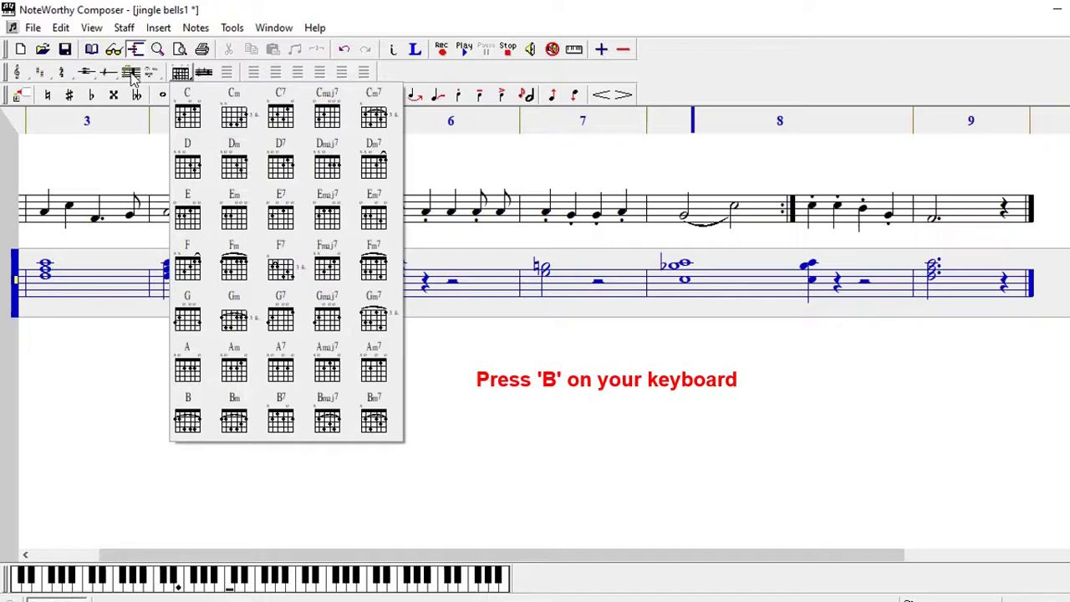
Step: Add a Master Repeat Close barline to the bass staff, then check the reference PDF's endings
key(Escape)
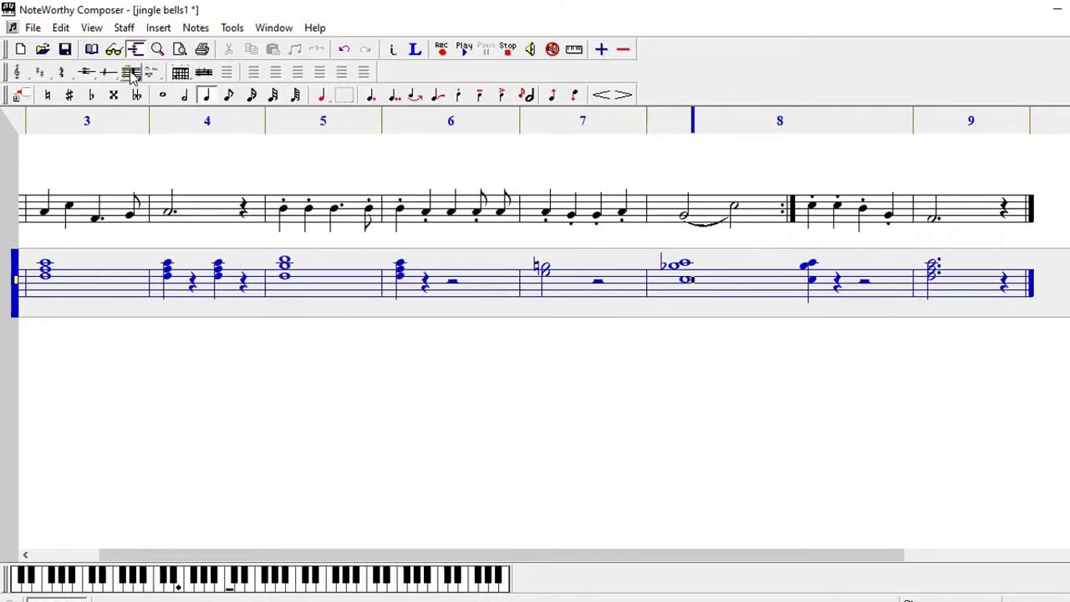
click(132, 73)
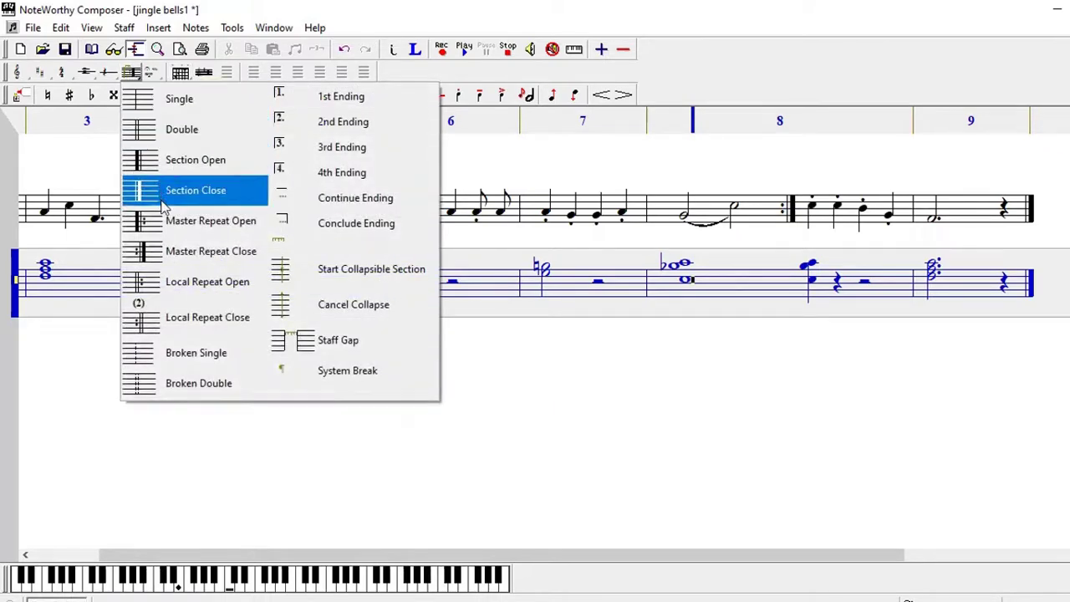
click(175, 252)
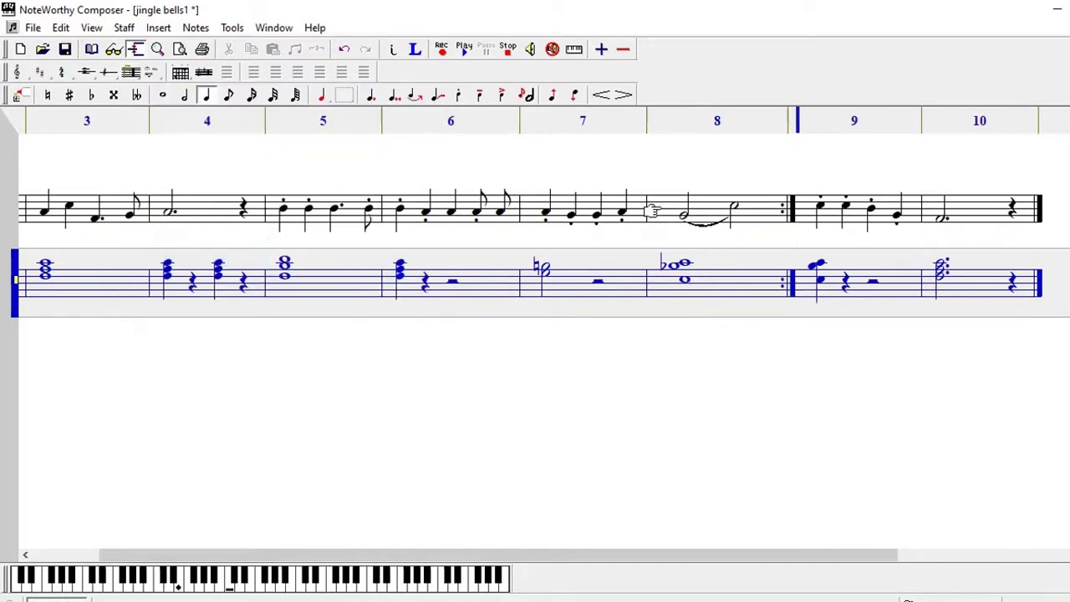
key(alt+Tab)
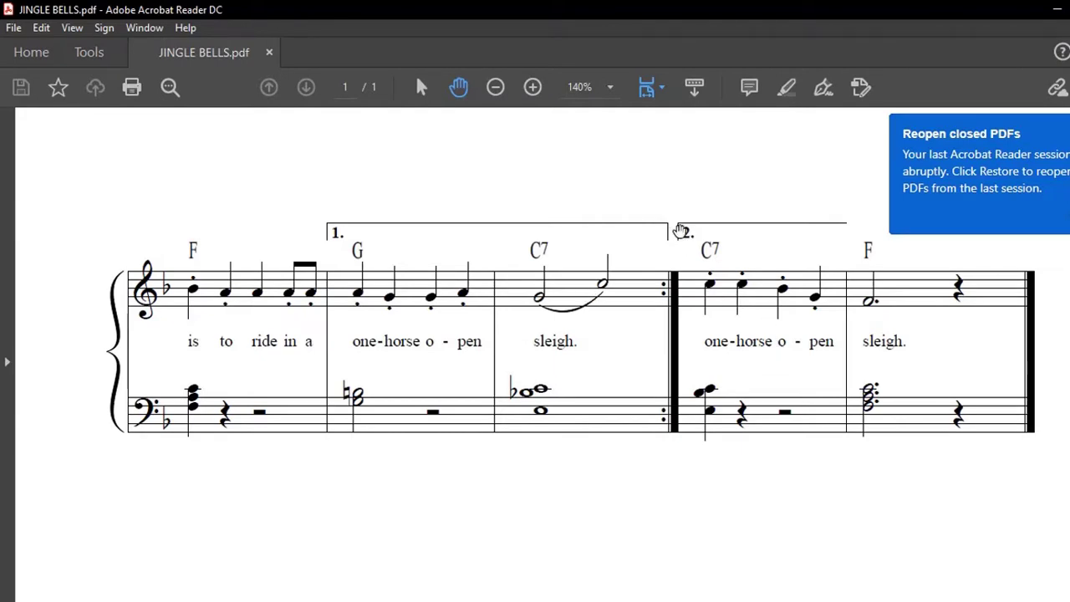
click(1057, 9)
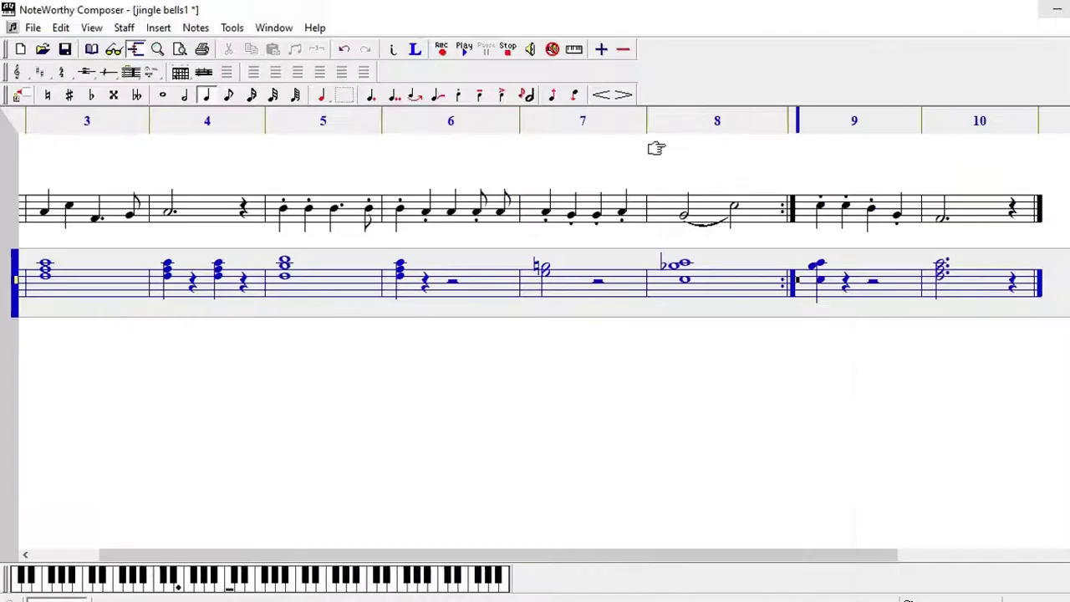
Step: Insert a 1st Ending bracket at the start of treble measure 7
click(522, 201)
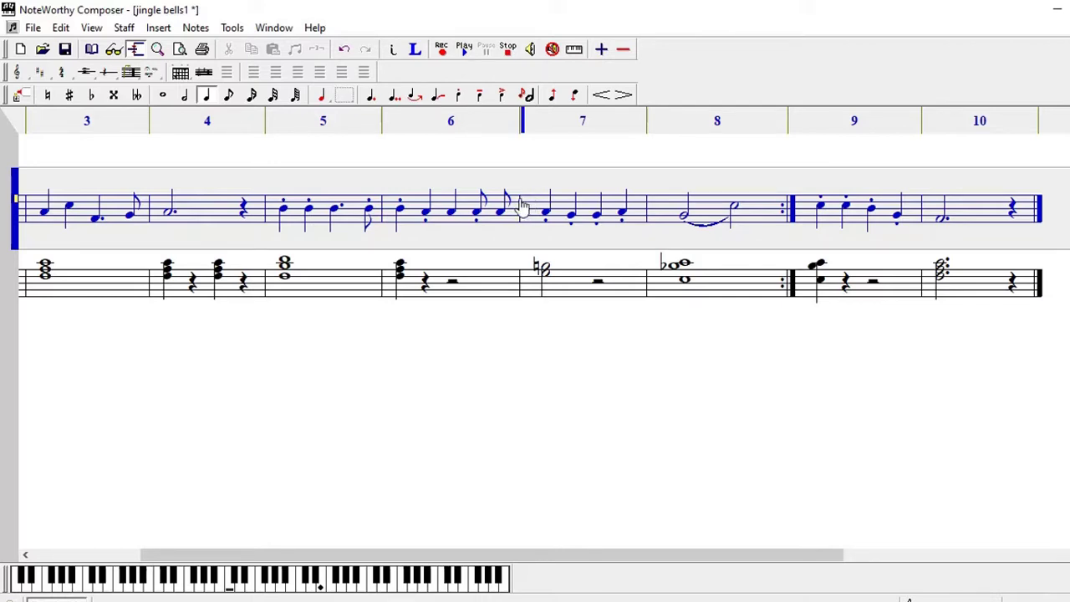
key(Up)
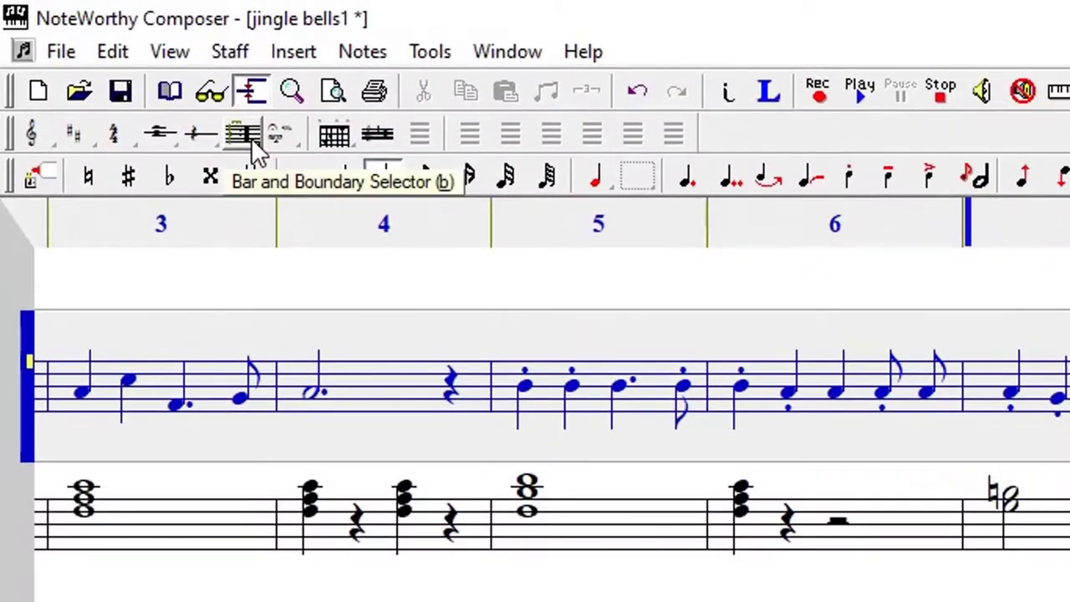
click(251, 137)
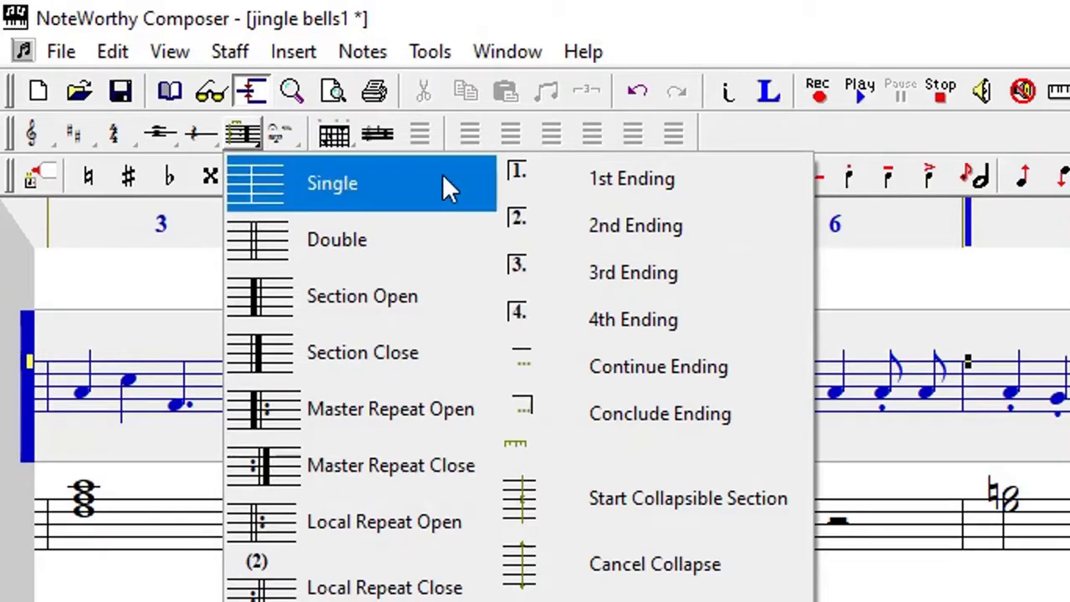
click(552, 178)
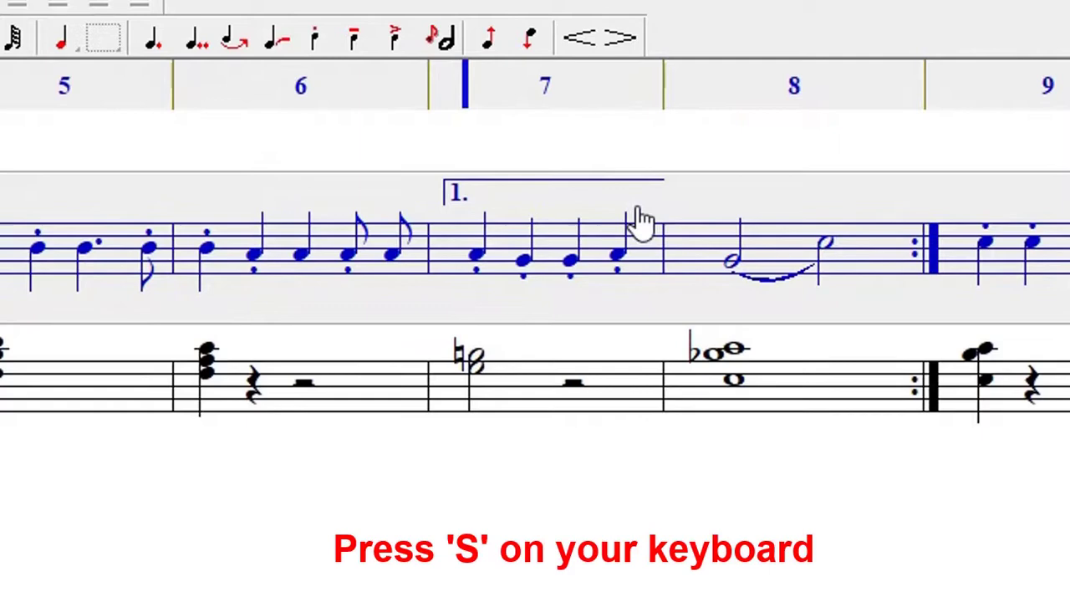
key(s)
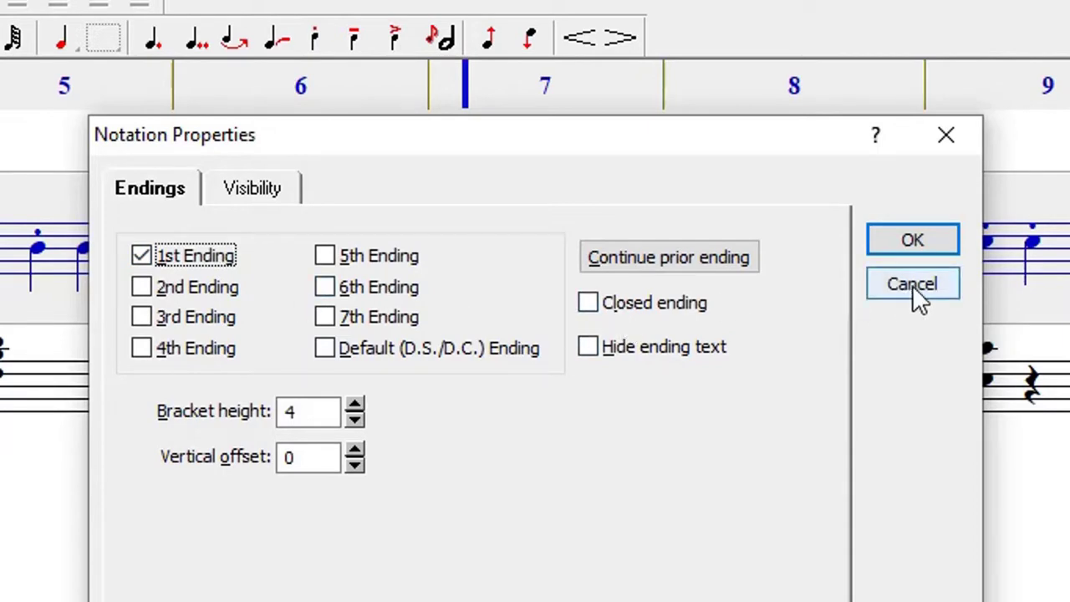
click(911, 245)
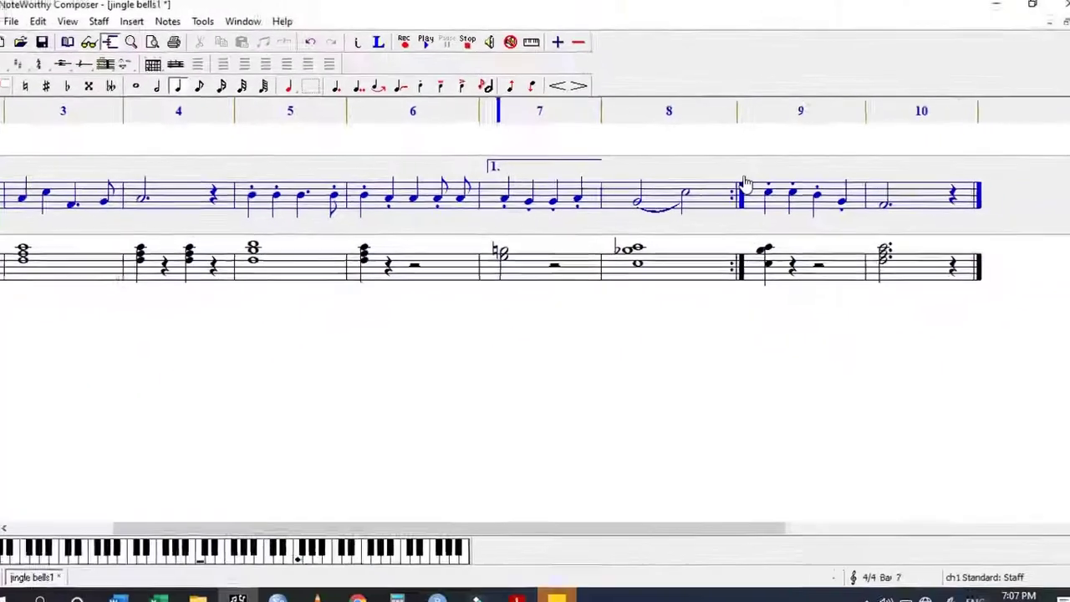
Step: Insert a 2nd Ending bracket at the start of treble bar 9
click(744, 182)
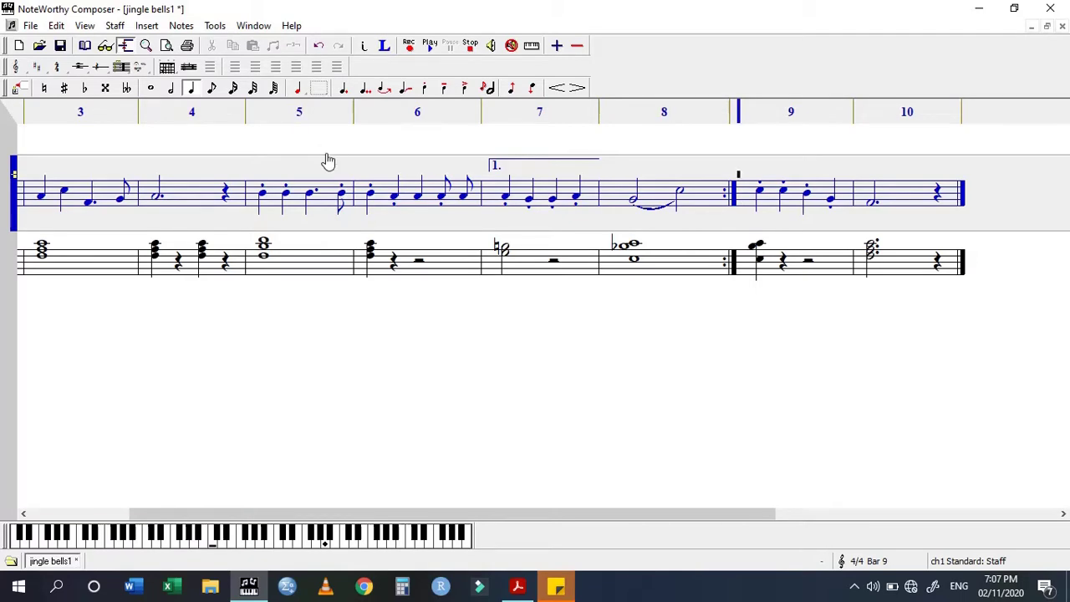
click(139, 68)
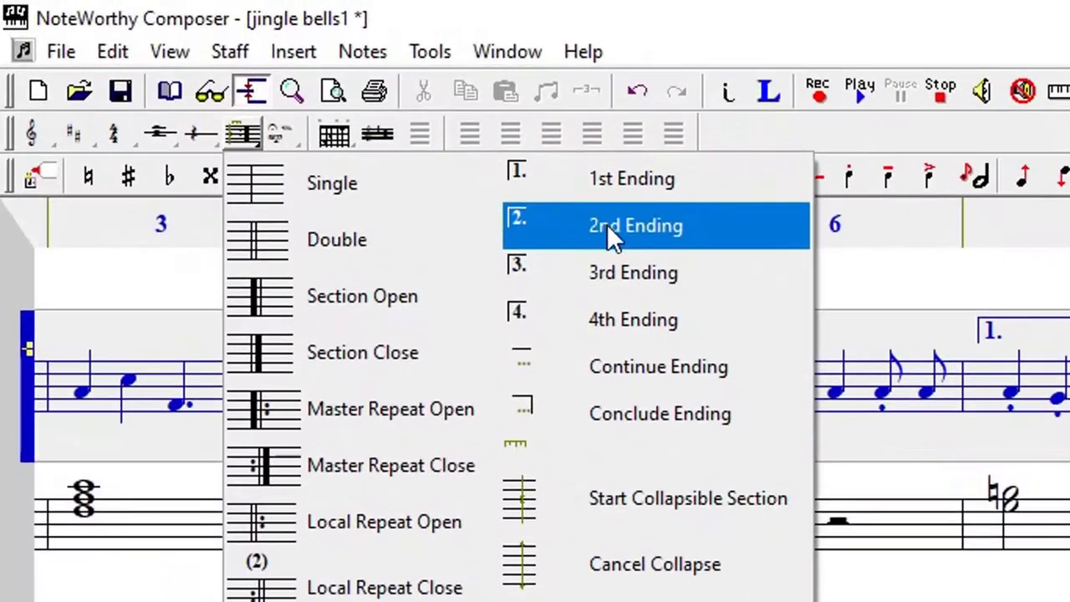
click(321, 121)
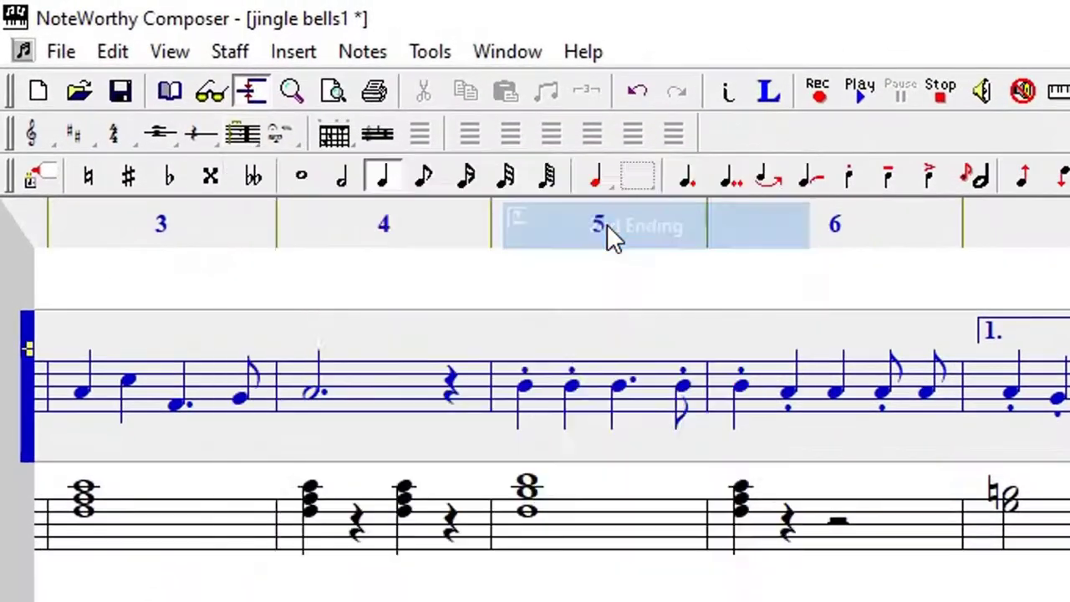
Step: Add a 1st Ending at bass bar 7 and a 2nd Ending at bass bar 9
click(961, 493)
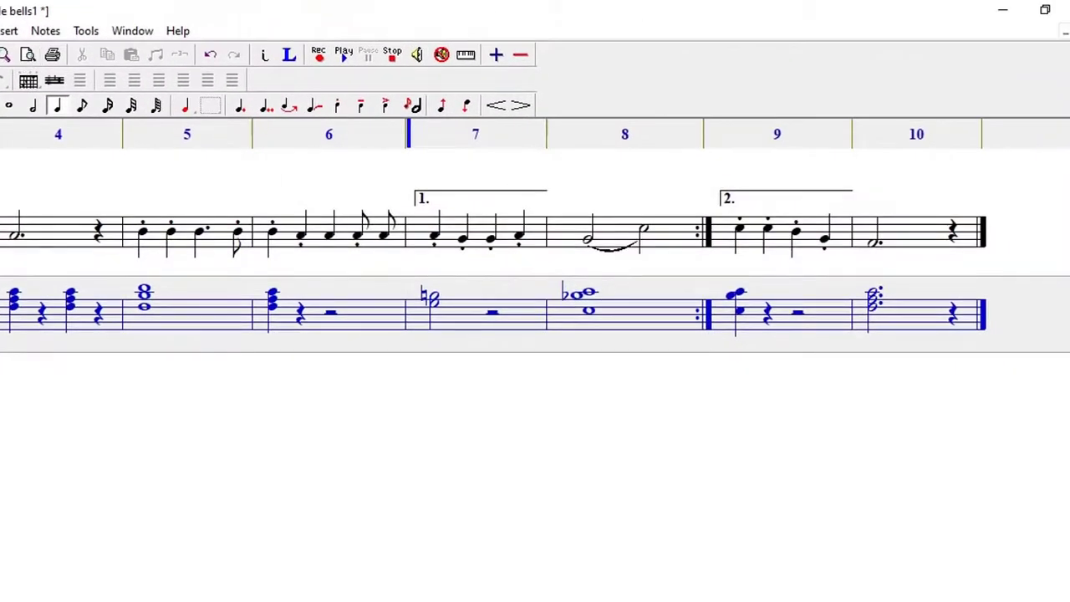
click(3, 79)
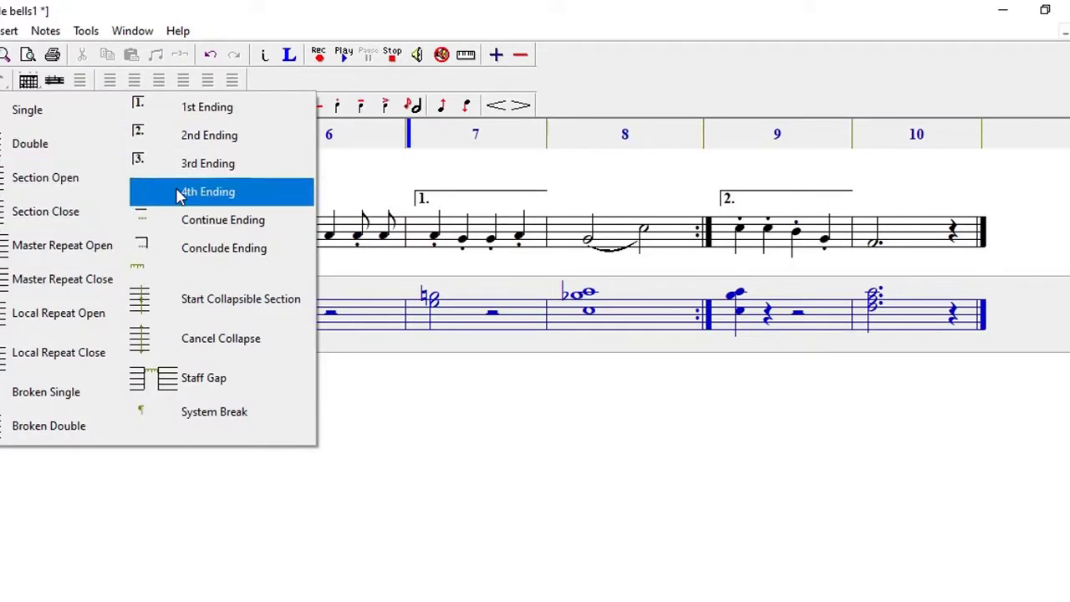
click(201, 119)
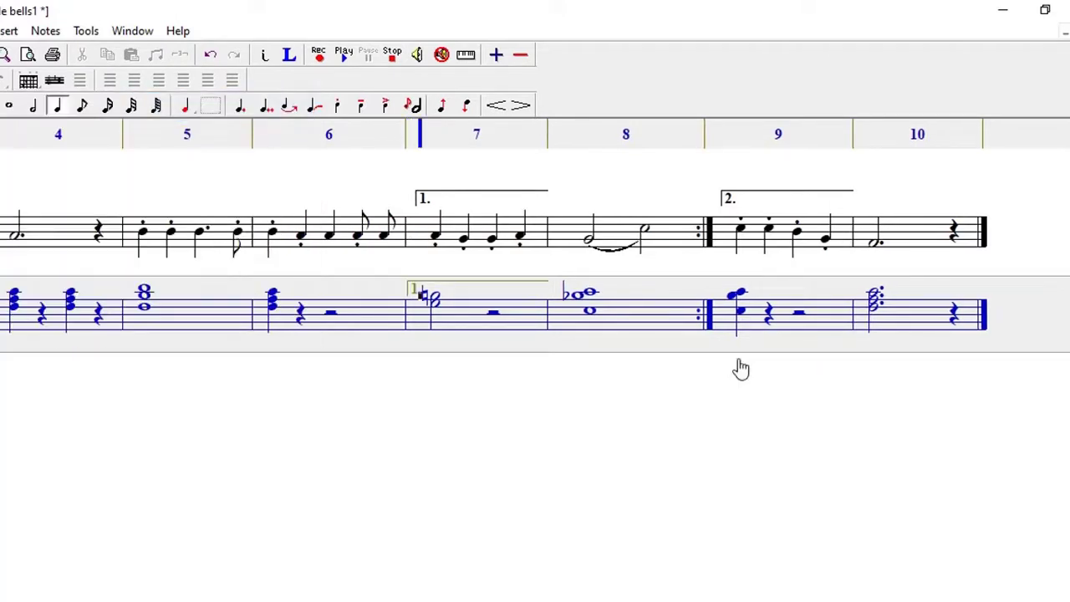
click(716, 316)
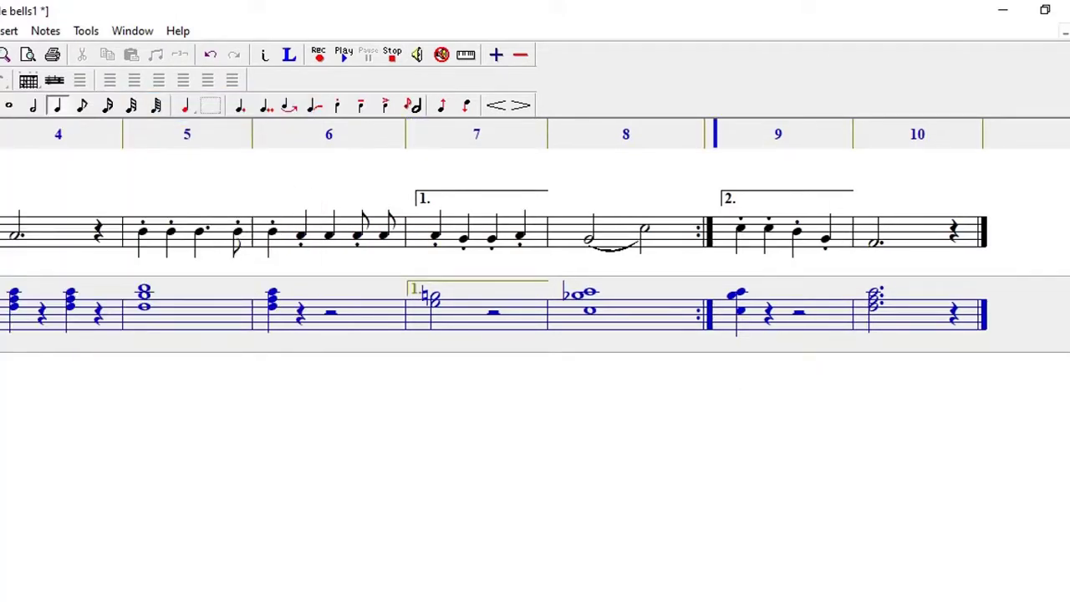
click(4, 79)
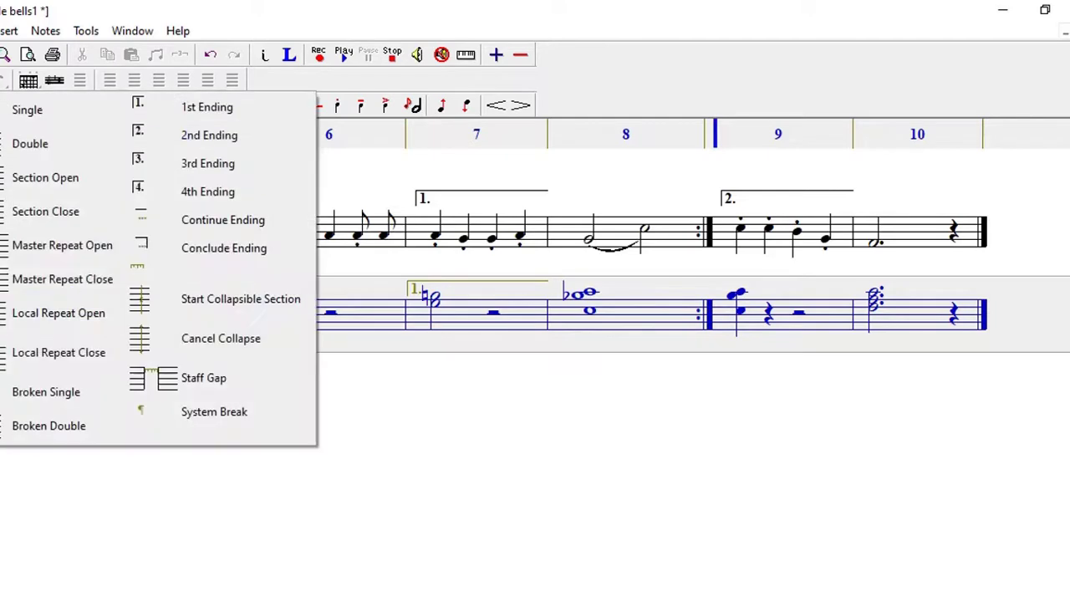
click(209, 136)
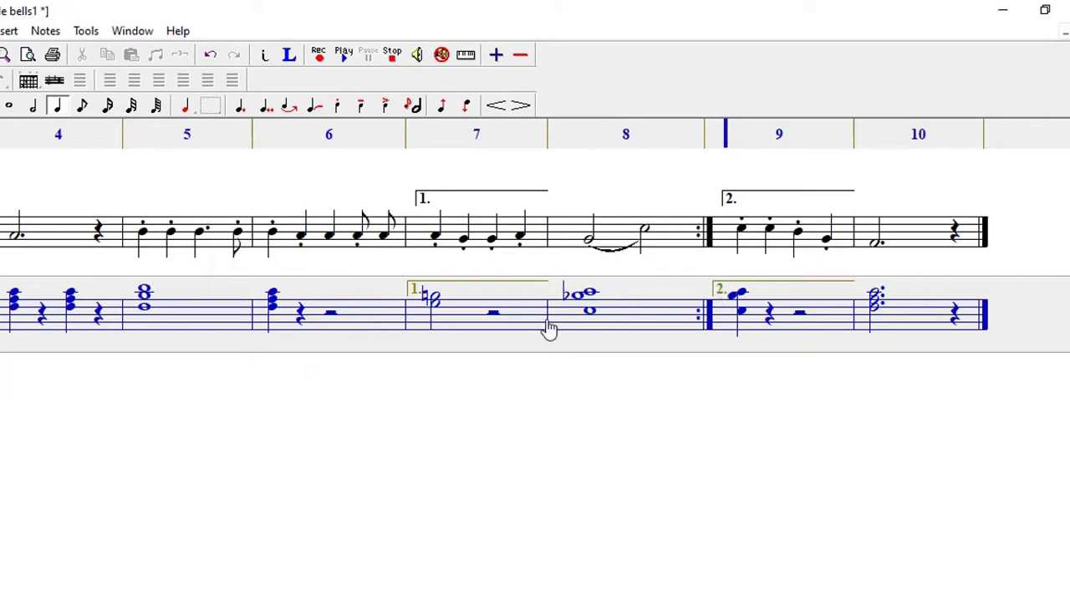
scroll(535, 251, left, 3)
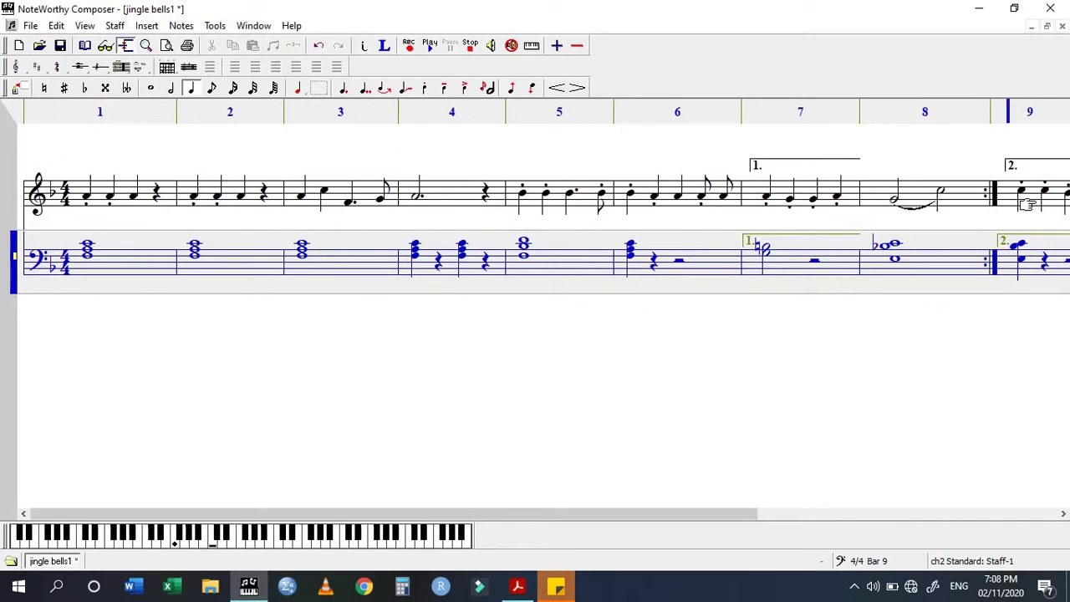
Step: Play the Jingle Bells score back from the start of bar 1
click(56, 200)
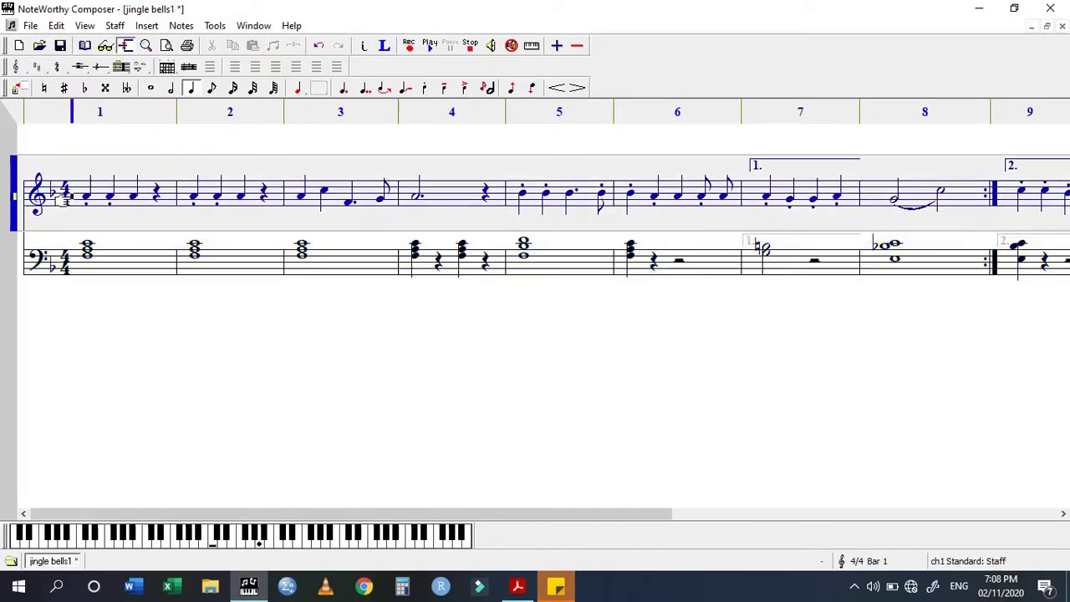
click(429, 46)
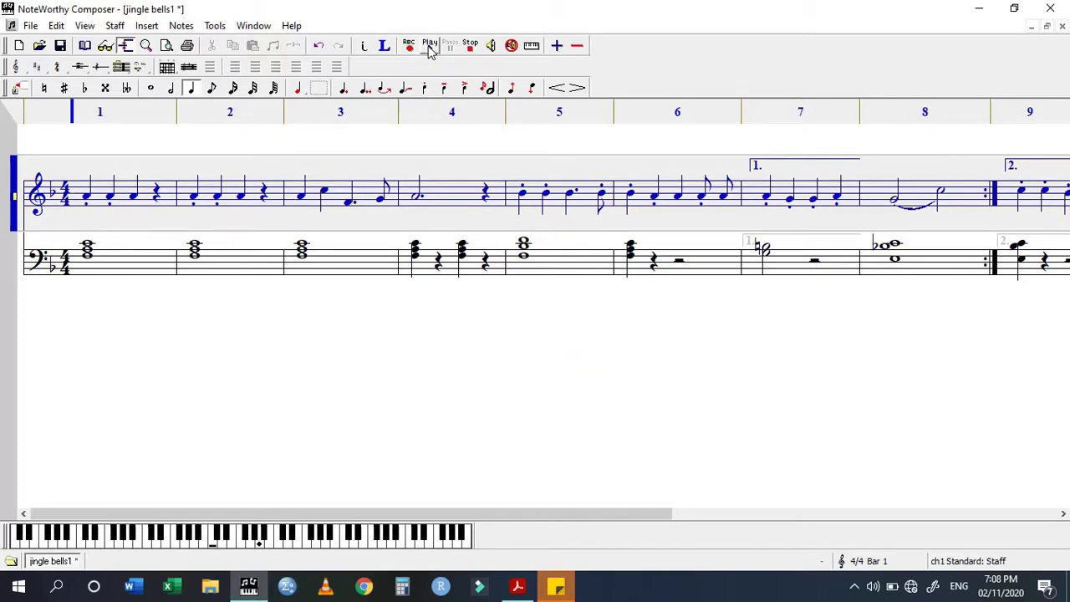